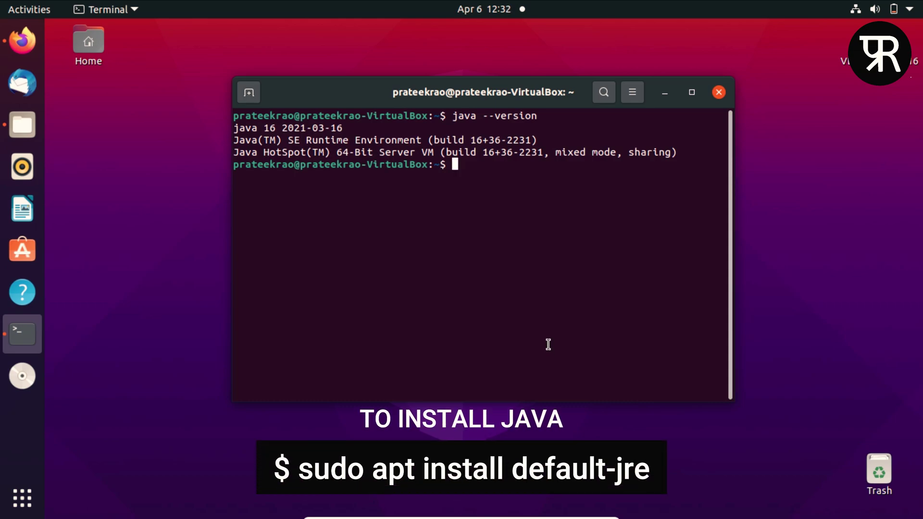
Minimize the terminal, switch to Firefox and open the website jetbrains.com/idea.
left_click(661, 92)
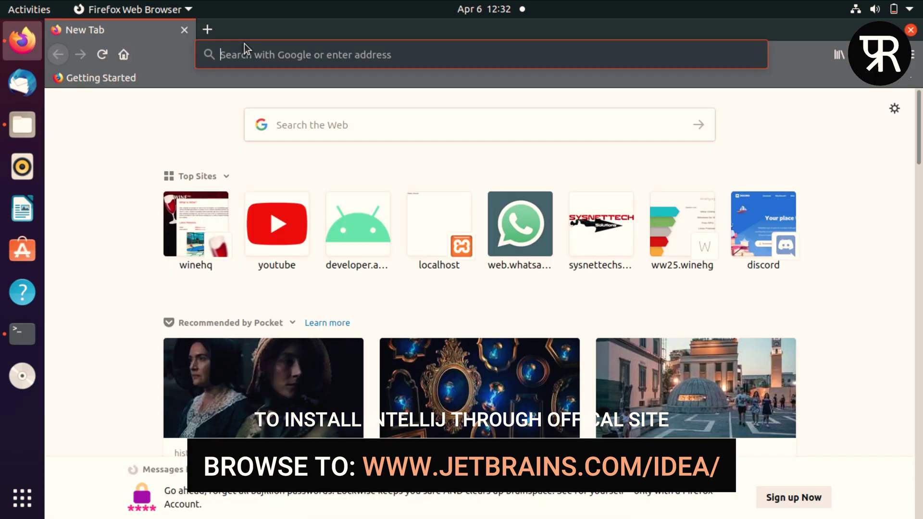
left_click(244, 43)
type("jetbrins")
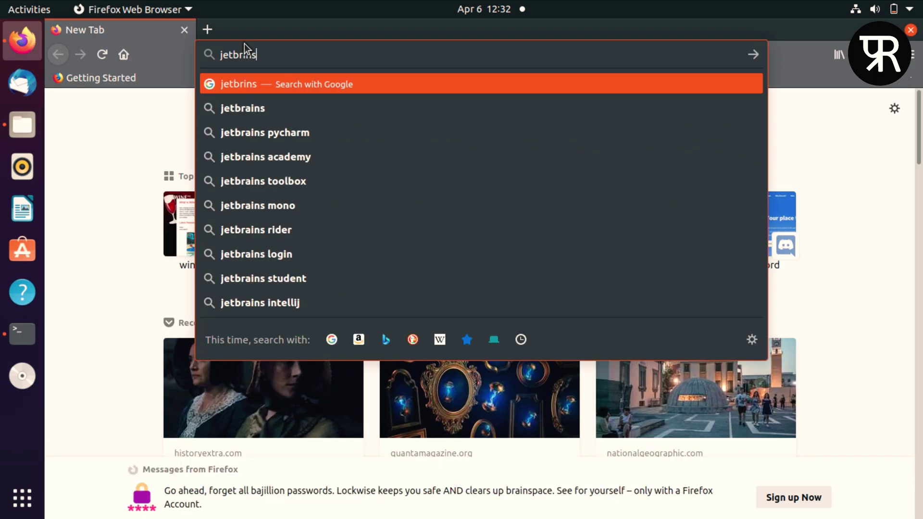
type(".com/idea")
left_click(244, 54)
type("a")
key("Return")
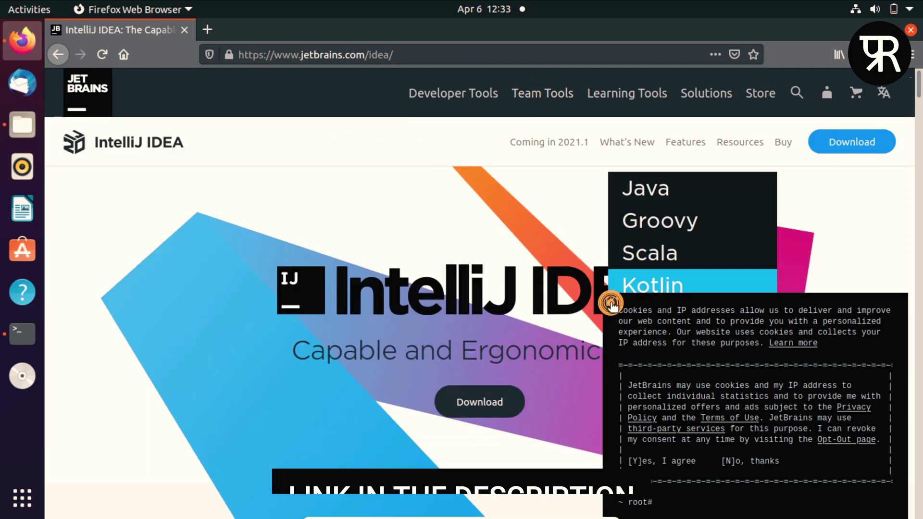
Dismiss the cookie notice and open the IntelliJ IDEA download page to view the Ultimate and Community editions for Linux.
left_click(611, 301)
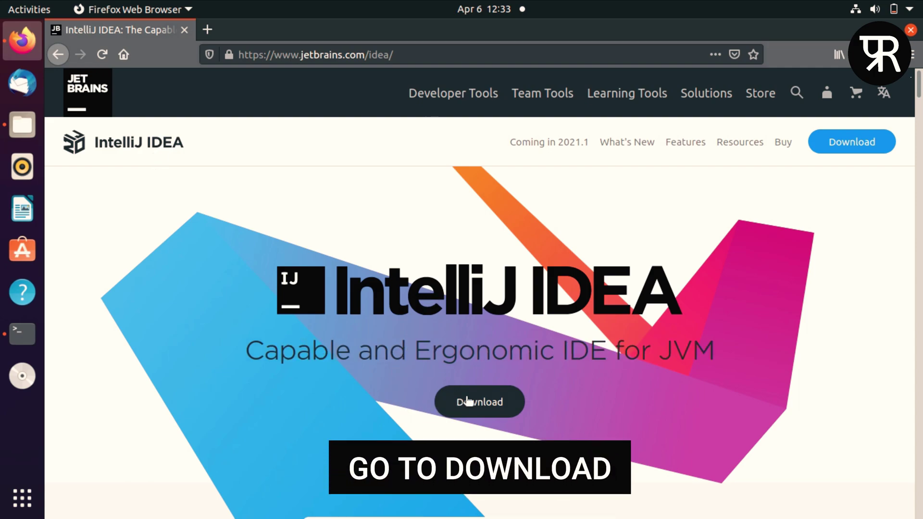
left_click(478, 401)
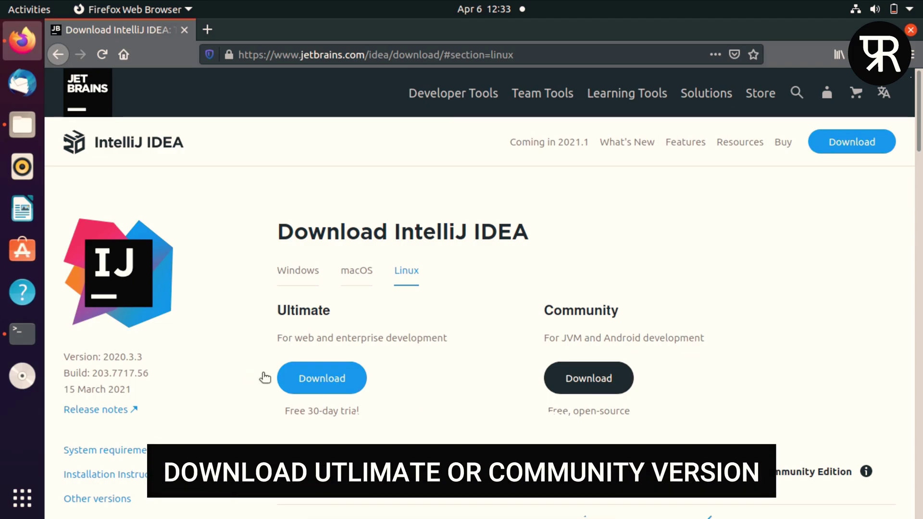
left_click_drag(143, 357, 118, 356)
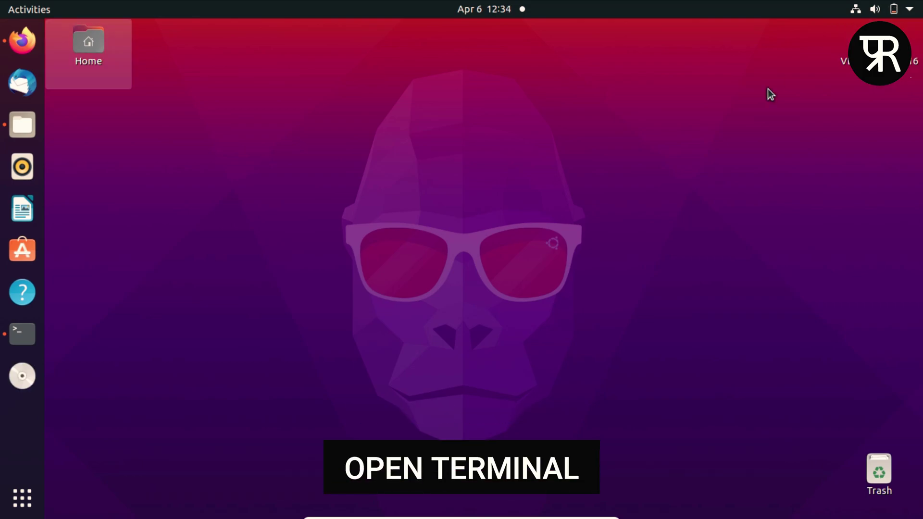
Switch to Terminal and clear its earlier output.
left_click(21, 338)
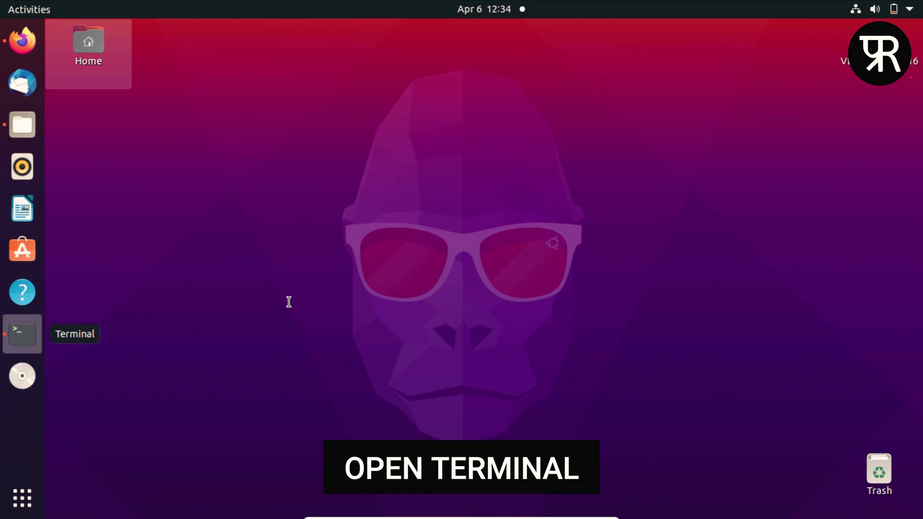
type("clear")
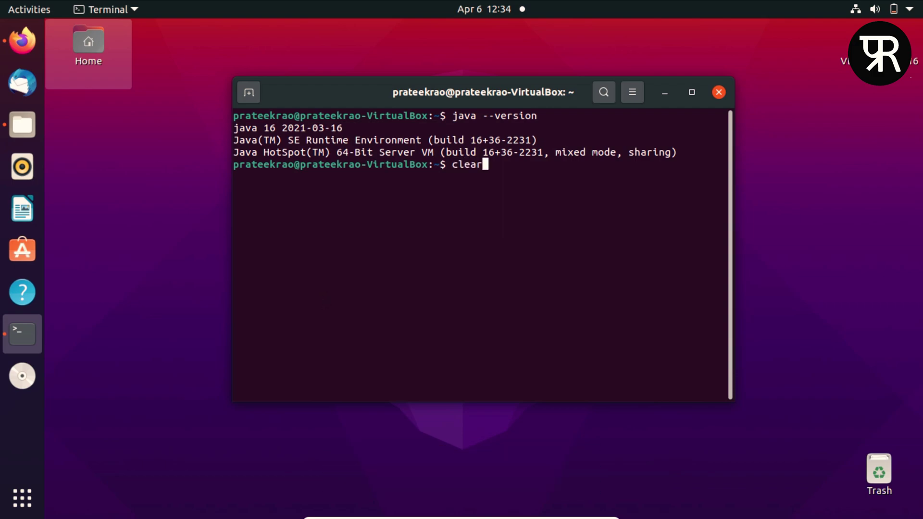
key("Return")
Run snap find "intellij" to list the available packages and highlight the intellij-idea-community package name.
type("snao")
key("BackSpace")
type("p find \"i")
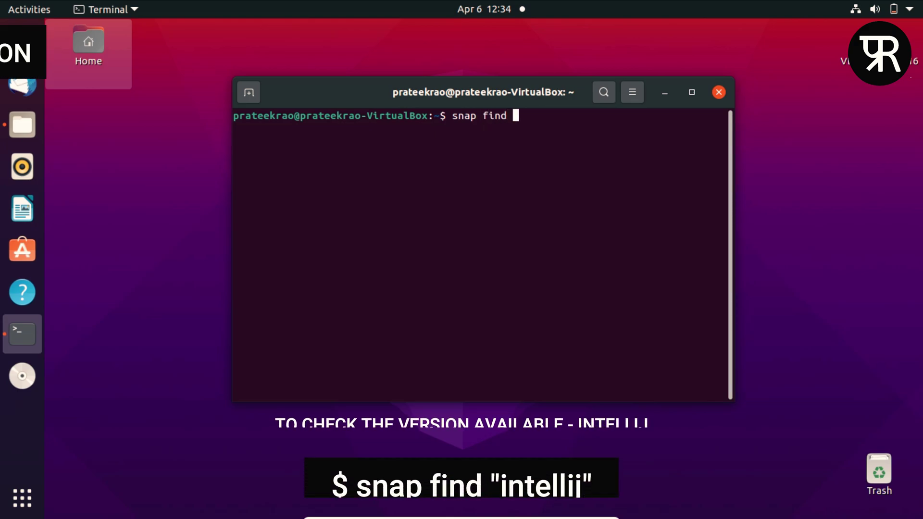
key("BackSpace")
type("intellij\"")
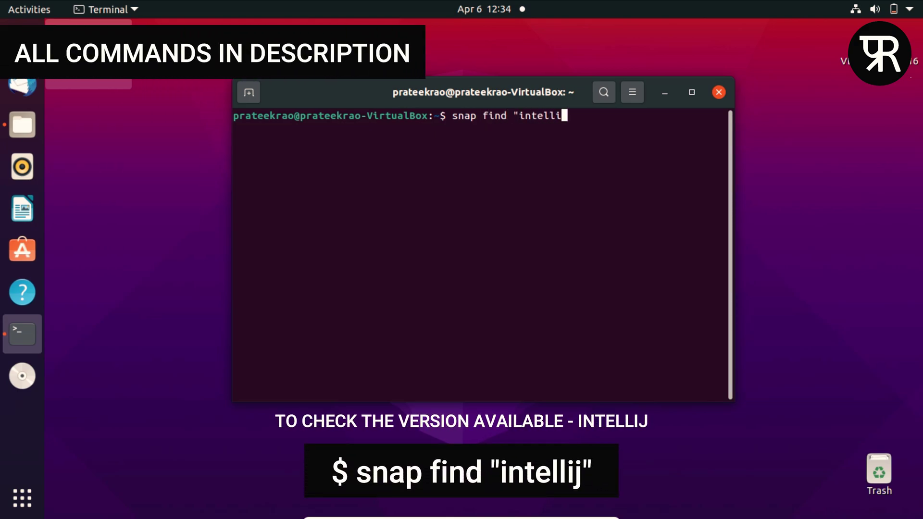
key("Return")
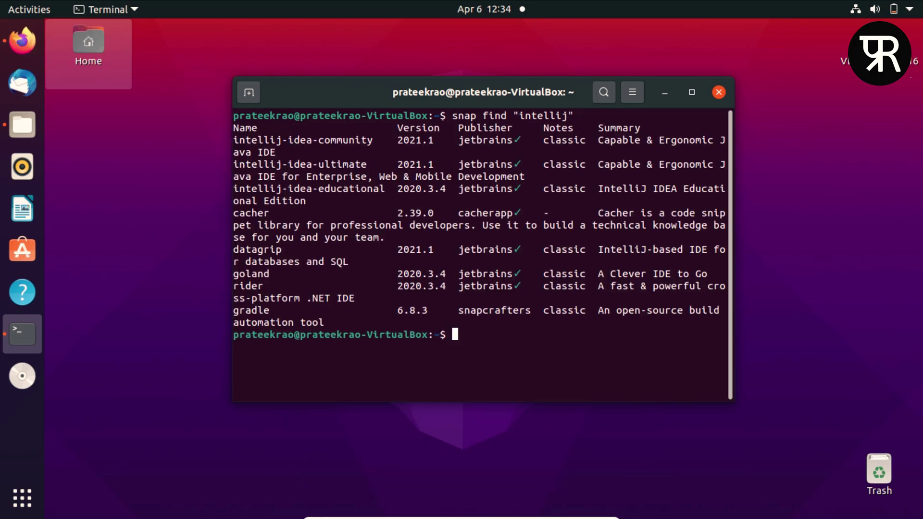
left_click_drag(376, 139, 233, 140)
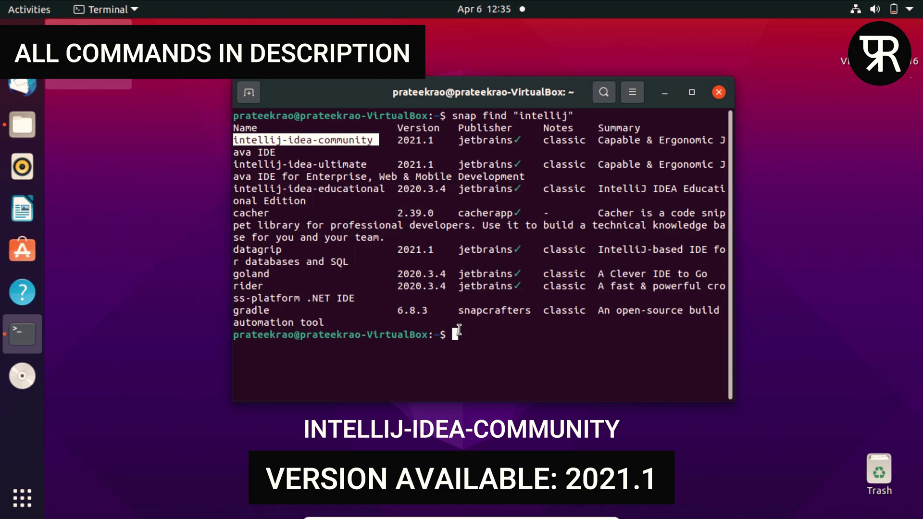
left_click(455, 333)
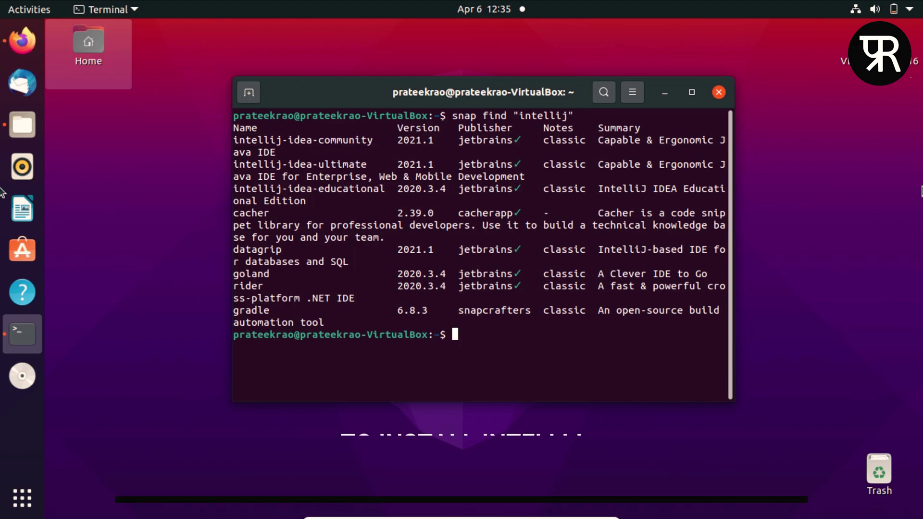
Install the community edition with sudo snap install intellij-idea-community --classic, entering the account password for sudo.
type("sudo snap ")
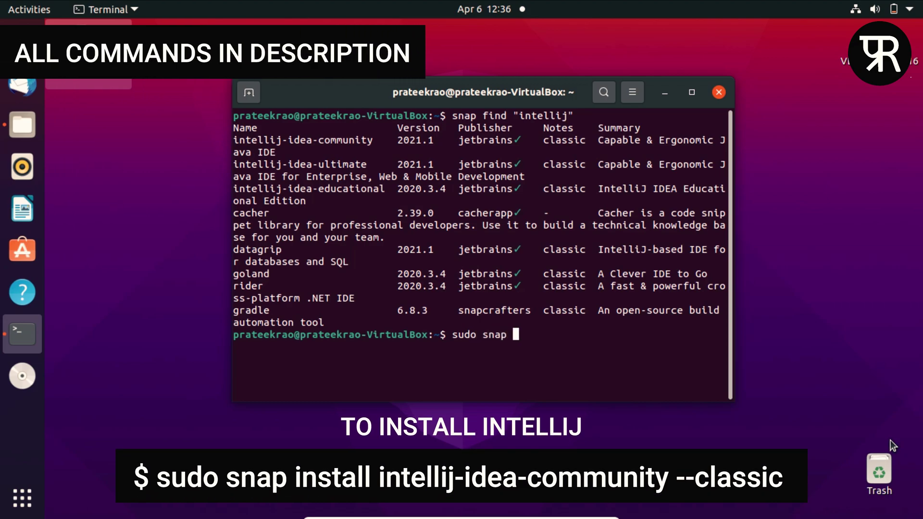
type("install intellij")
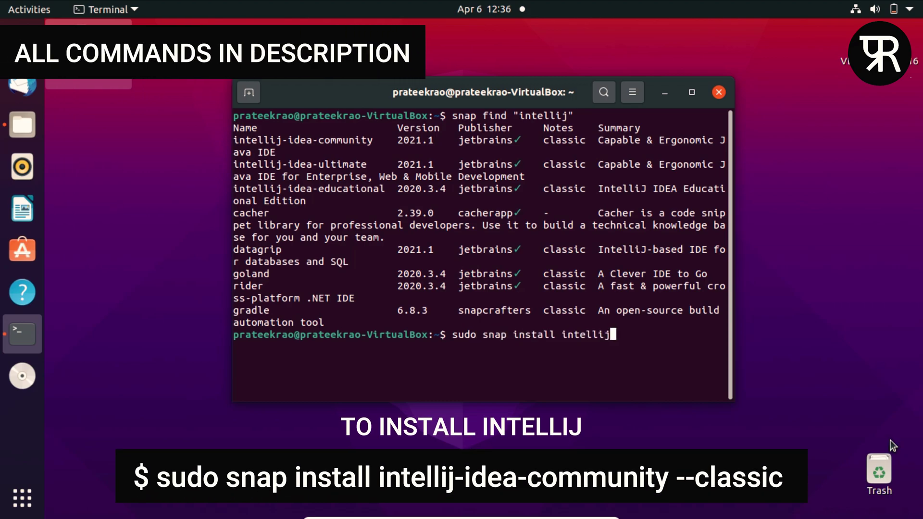
type("-idea-community --classic")
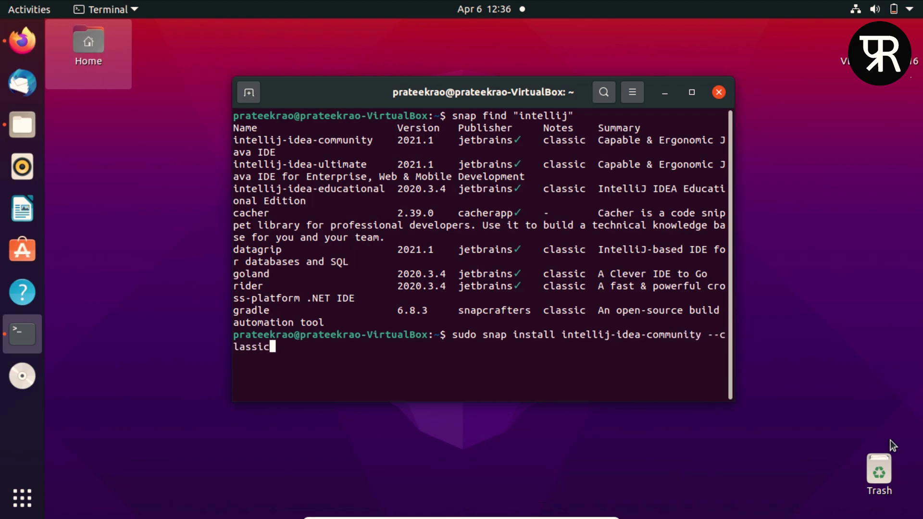
key("Return")
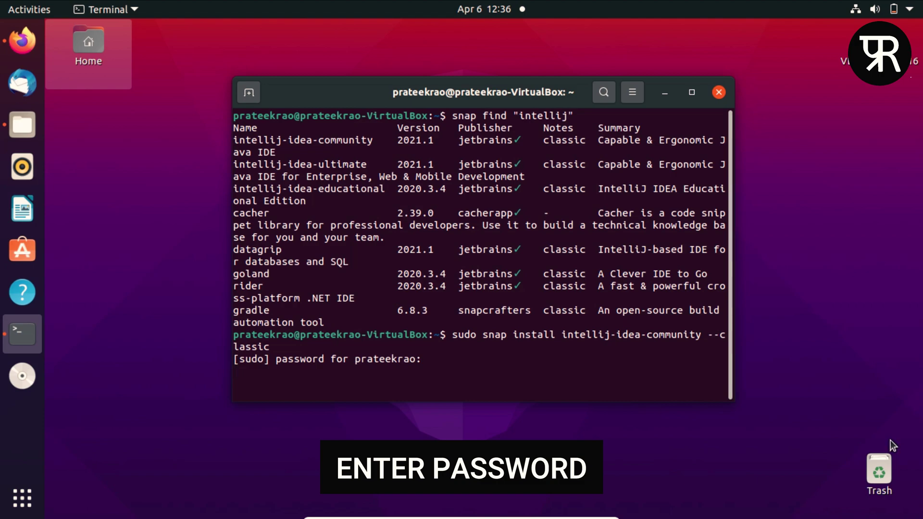
key("Return")
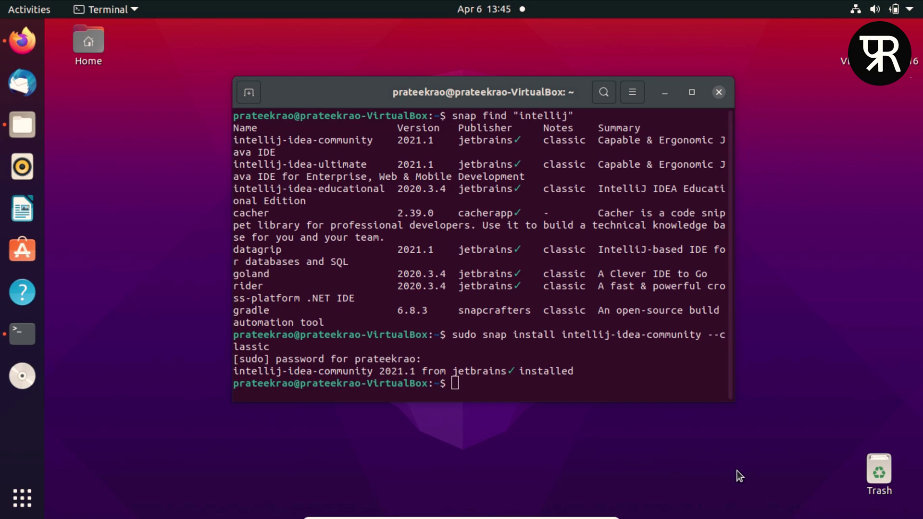
left_click(449, 384)
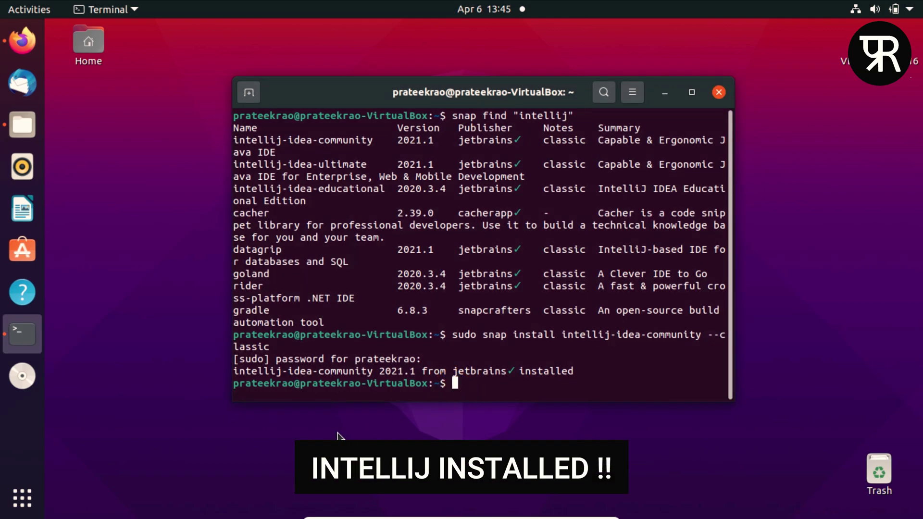
Search the installed applications for "intell", launch IntelliJ IDEA Community and minimize the terminal window.
key("super")
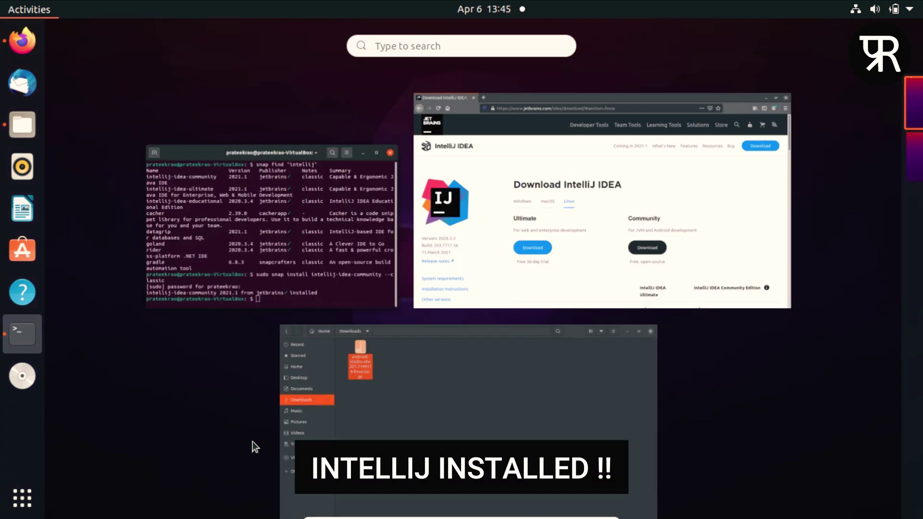
type("in")
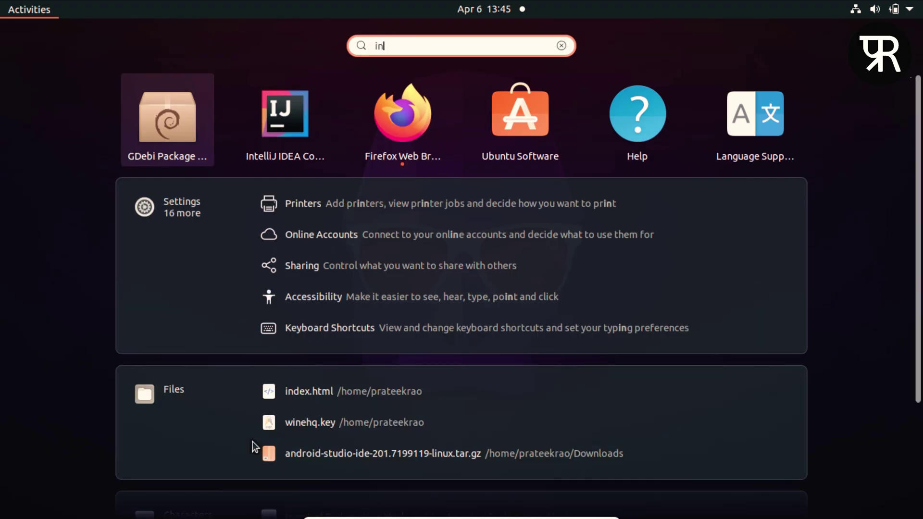
type("tell")
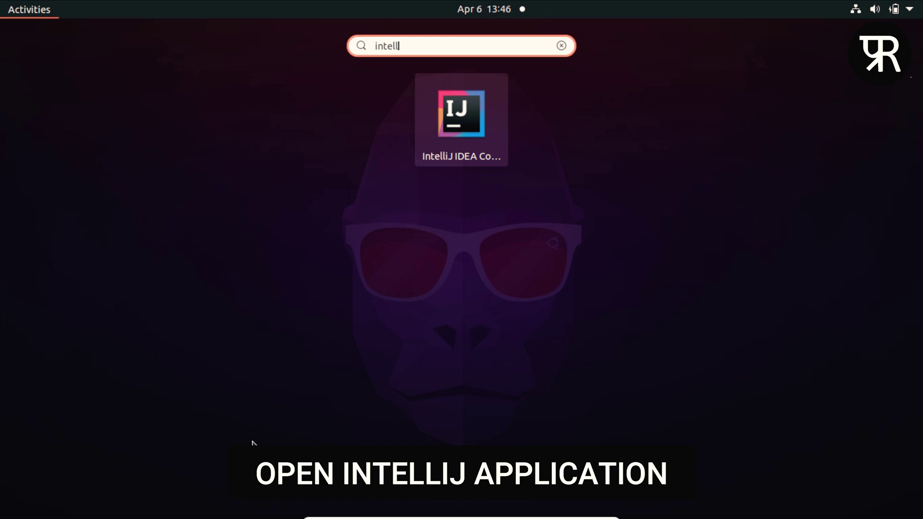
left_click(475, 87)
left_click(669, 91)
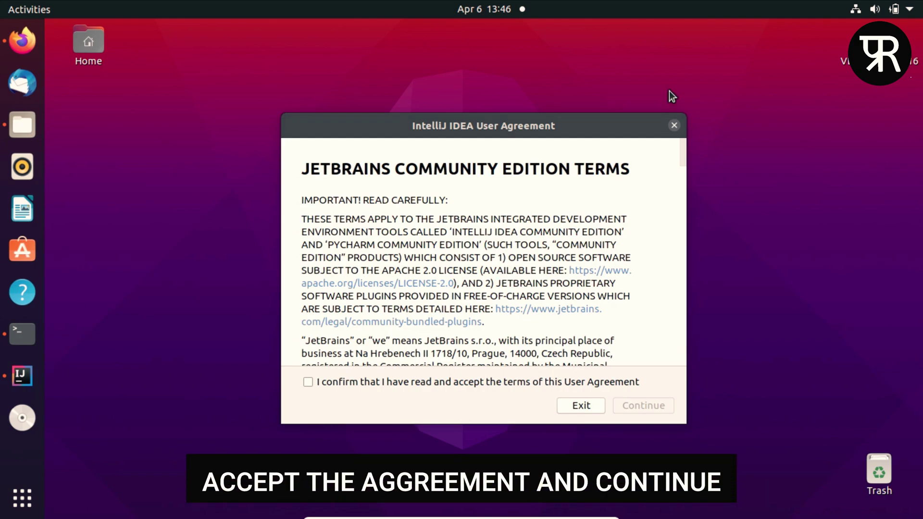
Accept the IntelliJ IDEA User Agreement and decline sending anonymous usage statistics.
left_click(393, 383)
left_click(641, 406)
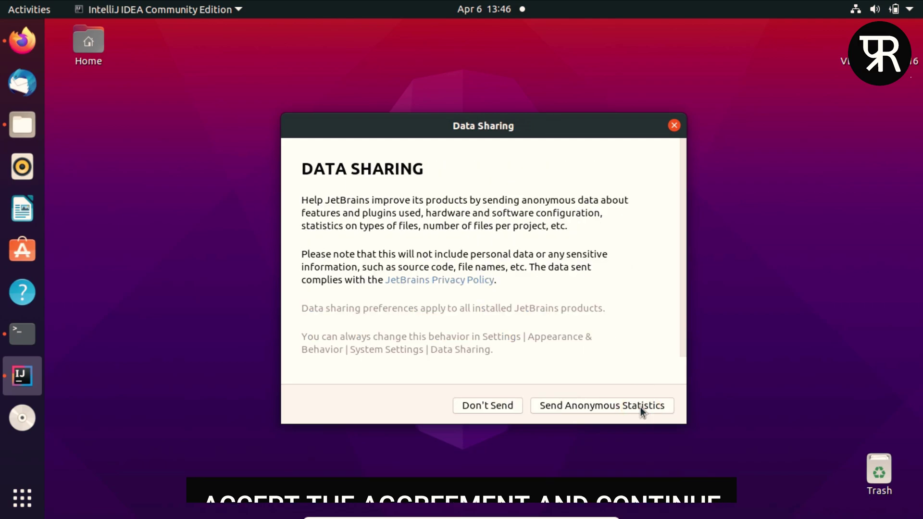
left_click(509, 407)
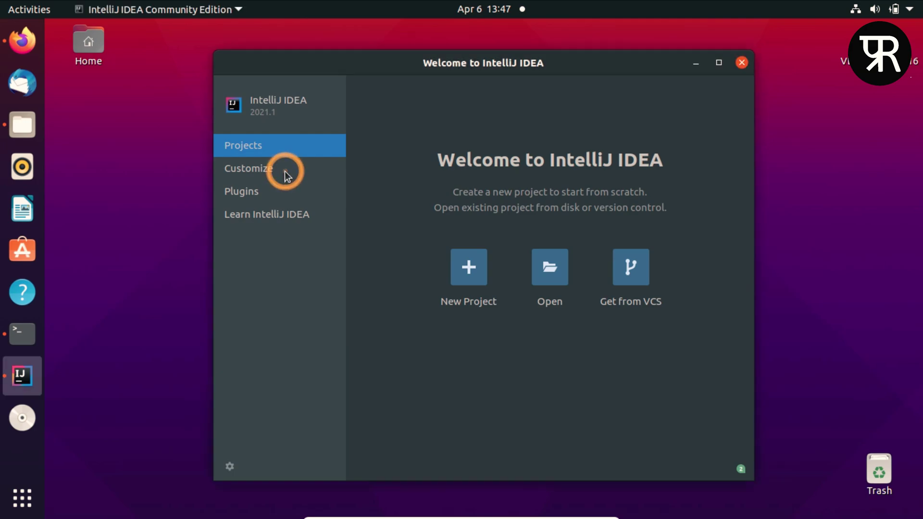
View the plugin marketplace on the welcome screen and return to the projects overview.
left_click(286, 191)
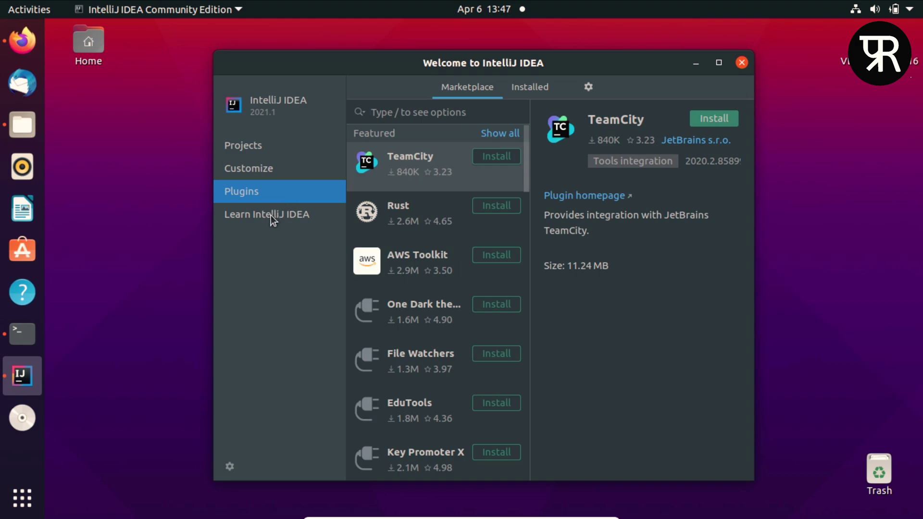
left_click(249, 144)
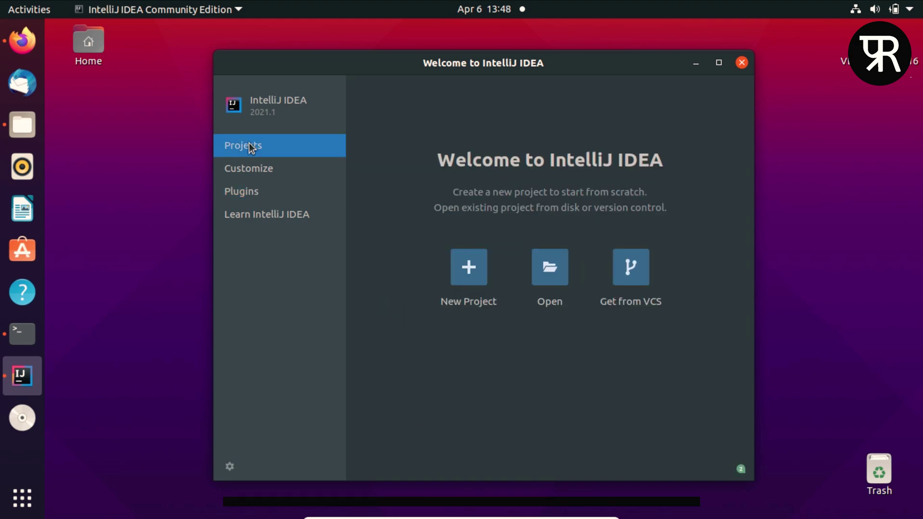
Start a new Java project with SDK 16, based on the Command Line App template.
left_click(470, 267)
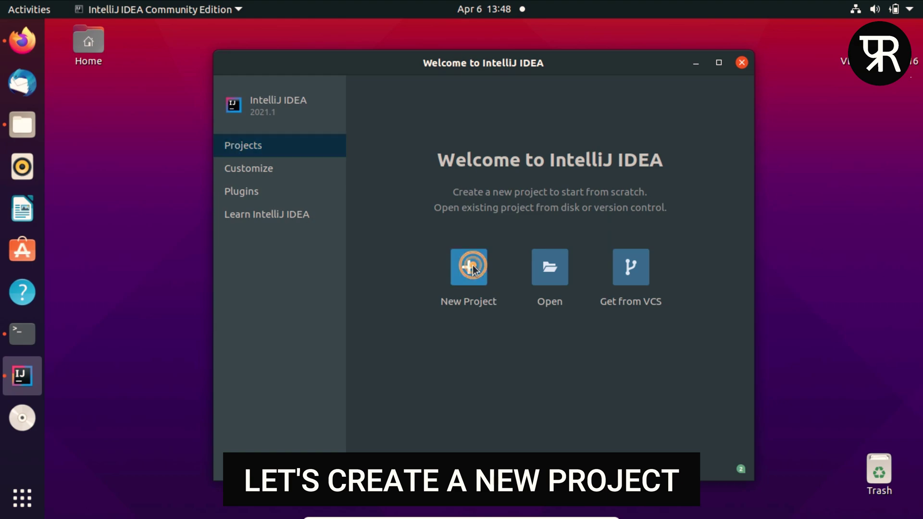
left_click(472, 265)
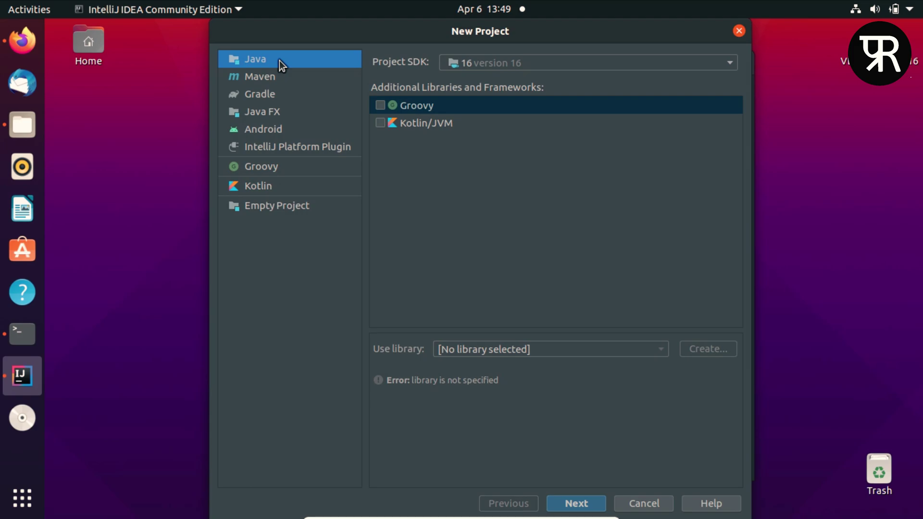
left_click(567, 506)
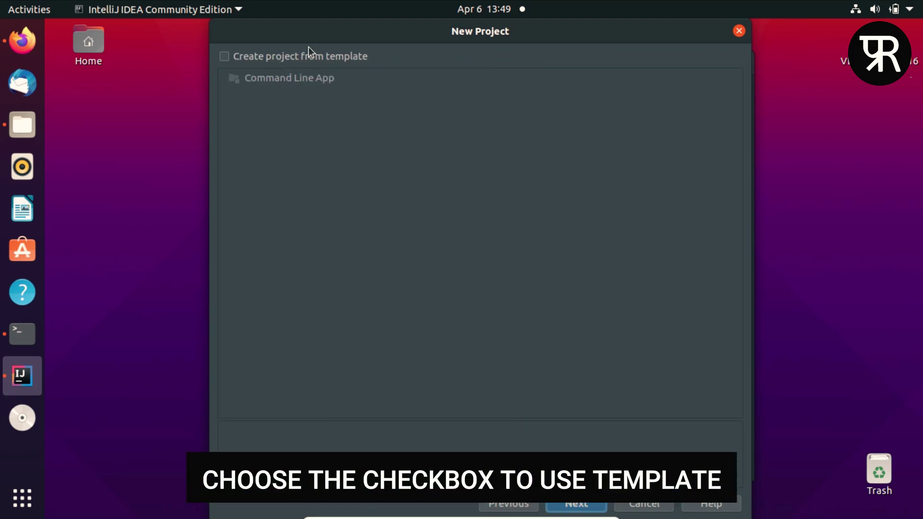
left_click(308, 59)
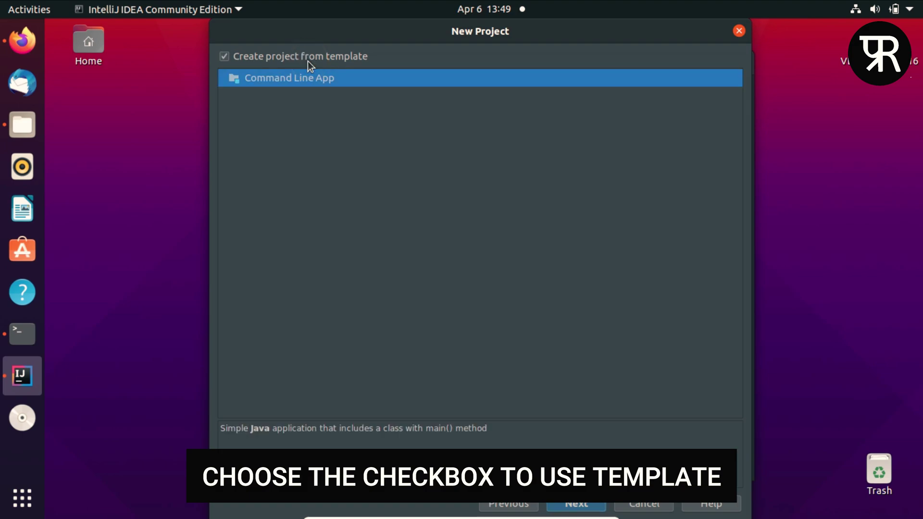
left_click(567, 505)
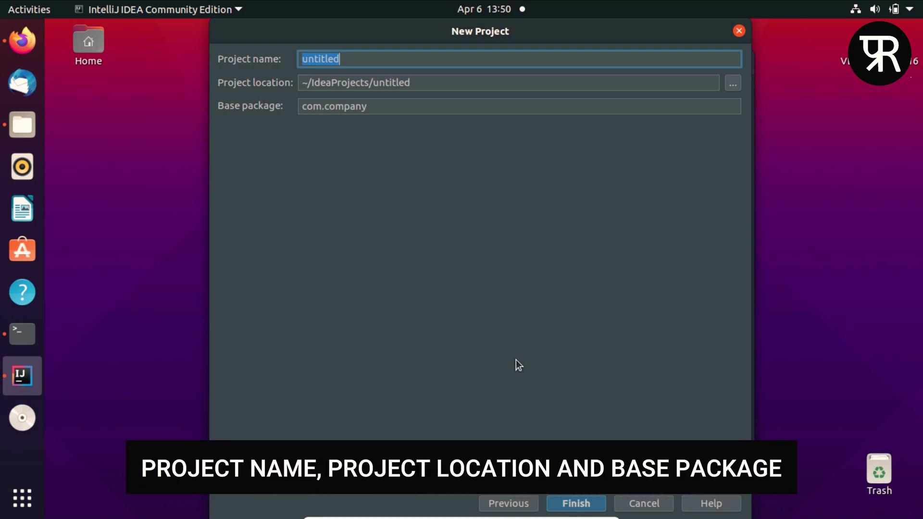
Create the project as untitled in ~/IdeaProjects/untitled with base package com.company, and close the Tip of the Day.
left_click(351, 59)
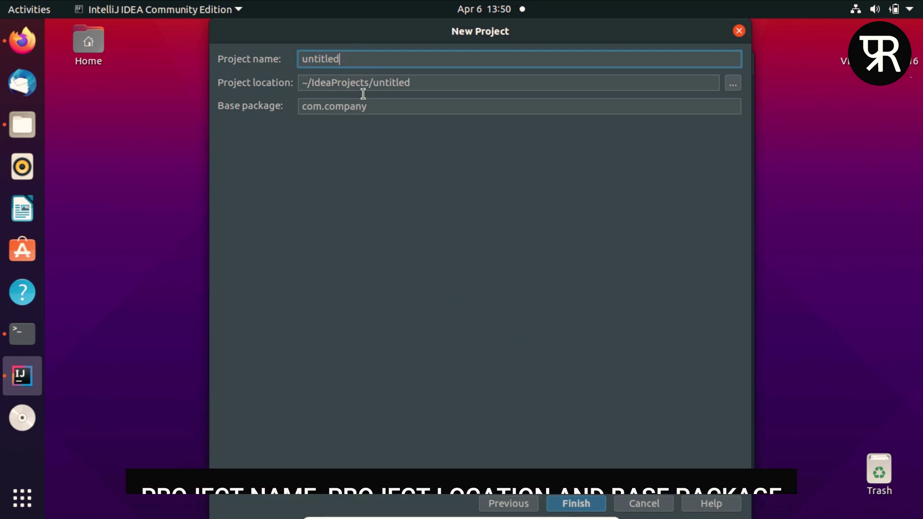
left_click(579, 505)
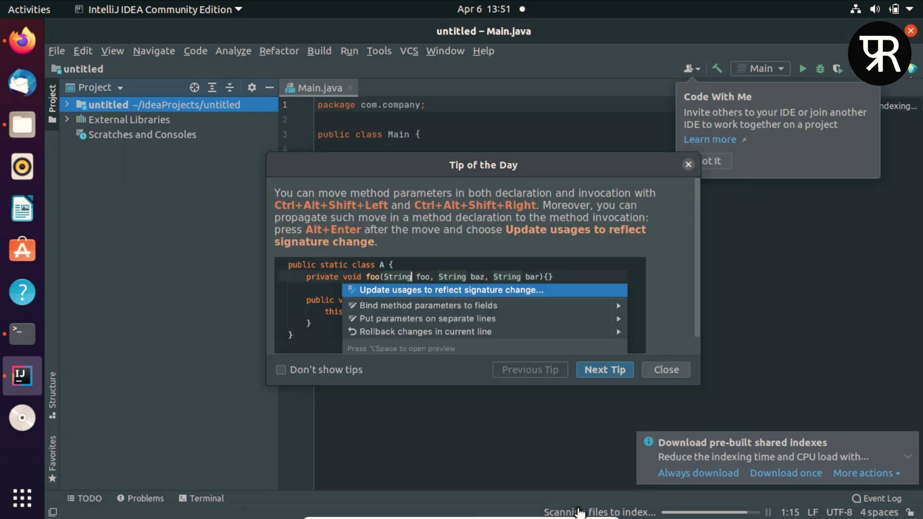
left_click(688, 165)
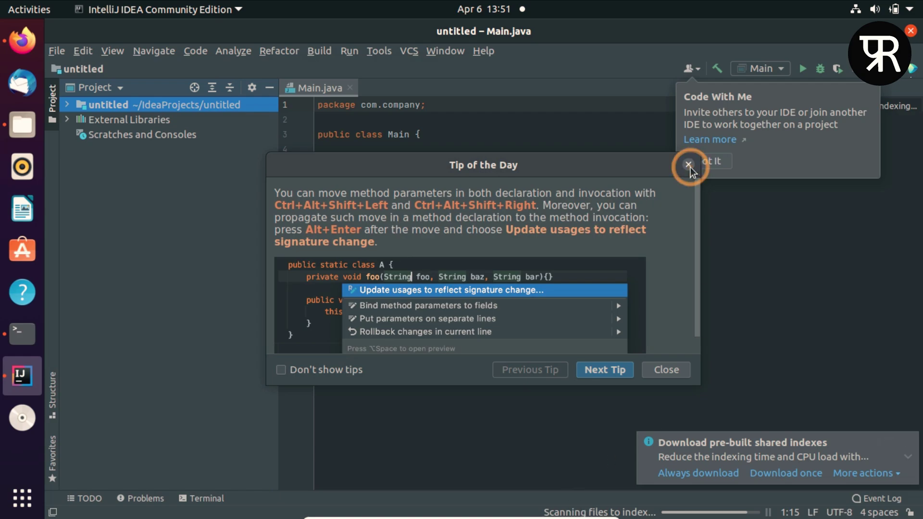
Dismiss the Code With Me hint and the notification about downloading pre-built shared indexes.
left_click(711, 161)
left_click(909, 435)
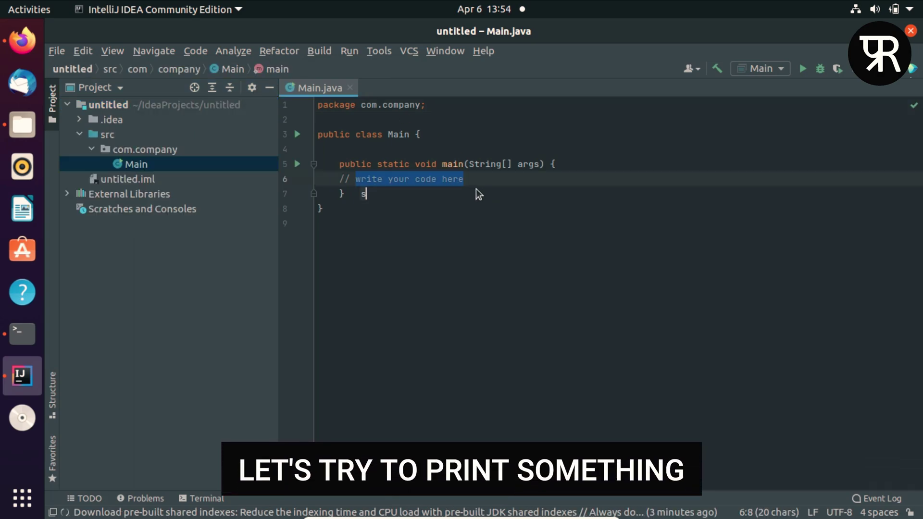
Delete the placeholder comment "// write your code here" from the main method in Main.java.
key("BackSpace")
key("BackSpace")
double_click(440, 179)
left_click(438, 180)
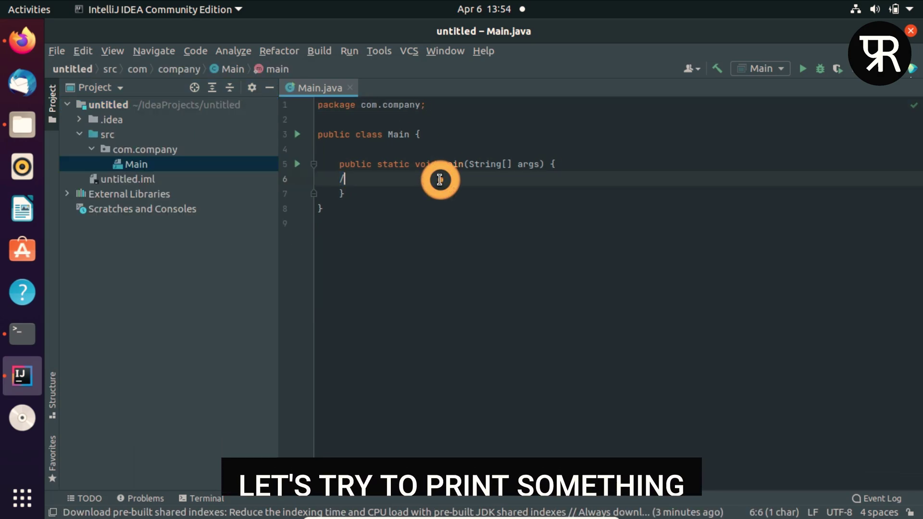
key("BackSpace")
Add the statement System.out.println("Hello World!"); to the main method and run the Main configuration.
type("Syste")
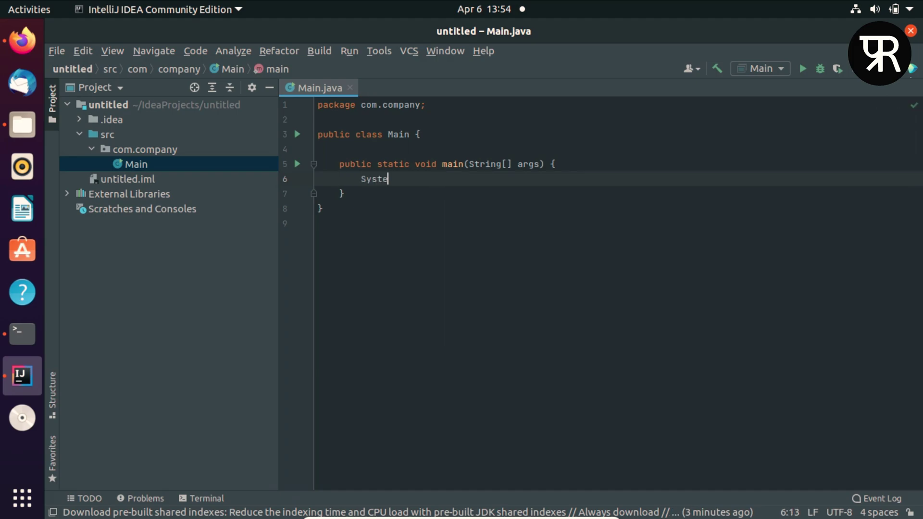
type("m.out.print")
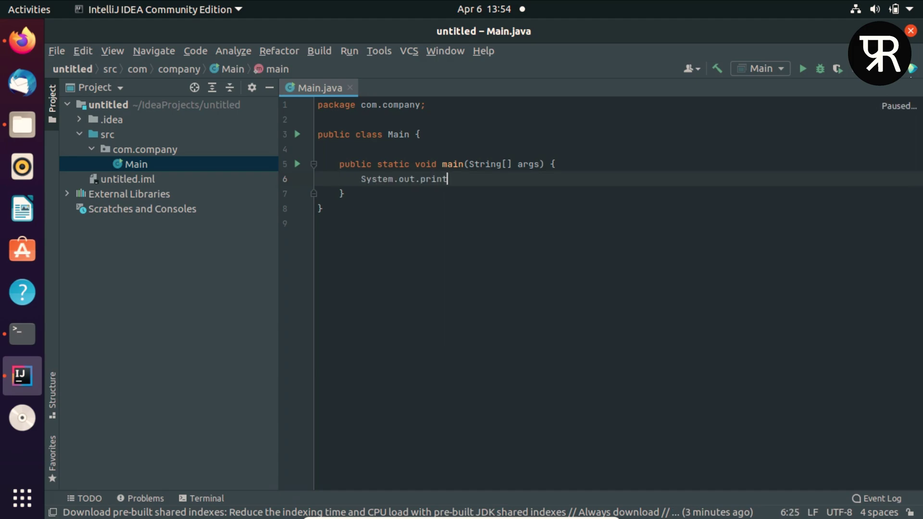
type("ln")
key("Return")
type("\"Hello World!")
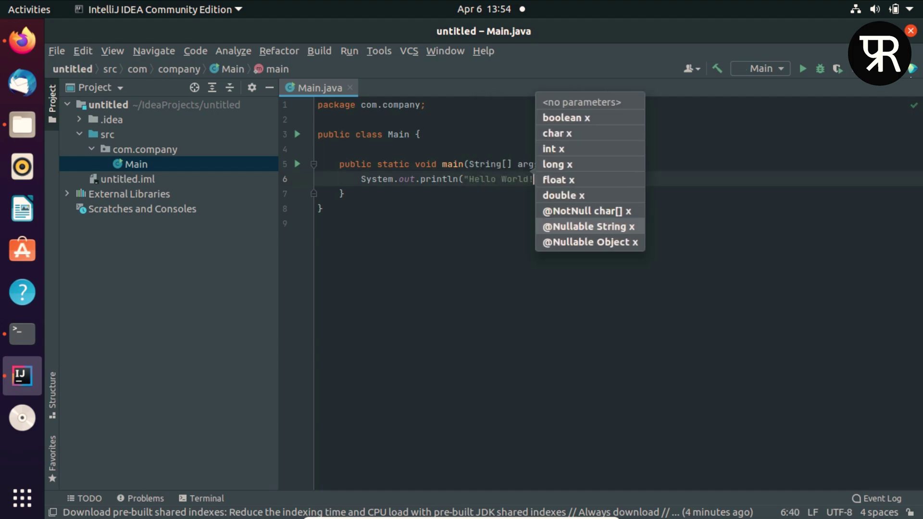
left_click(409, 239)
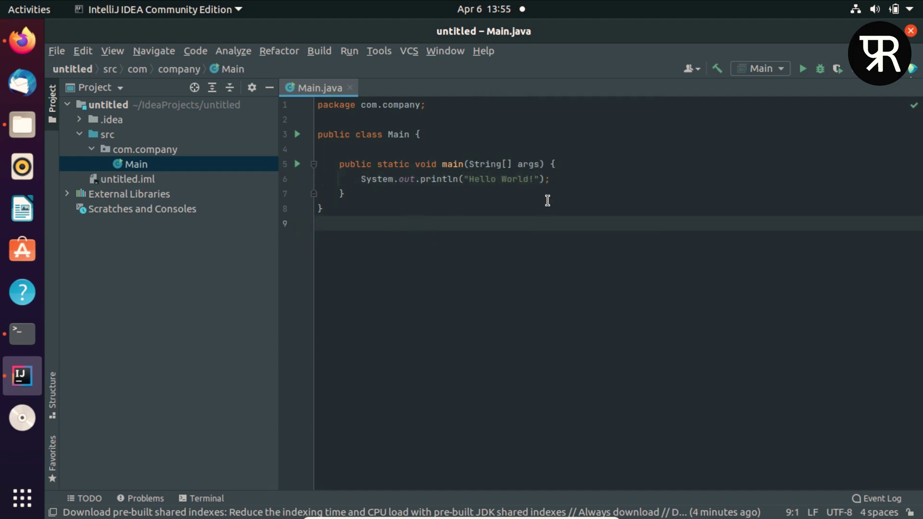
left_click(808, 71)
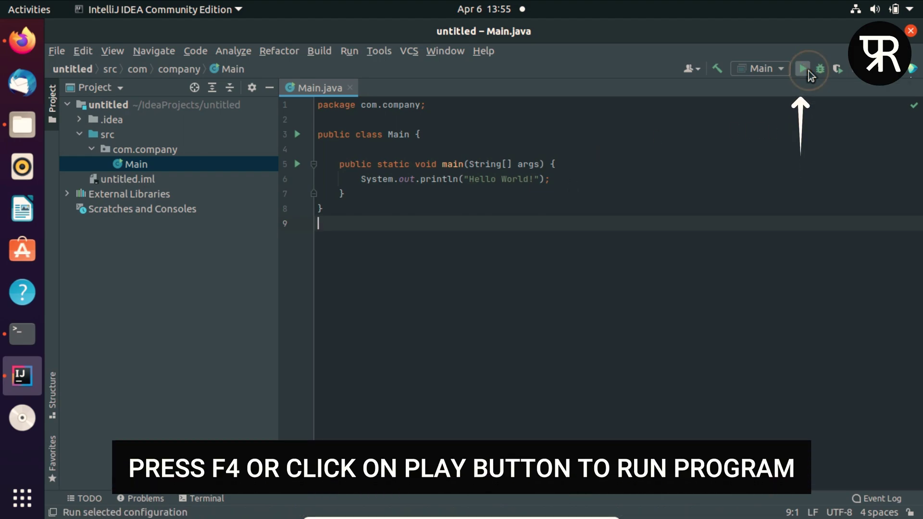